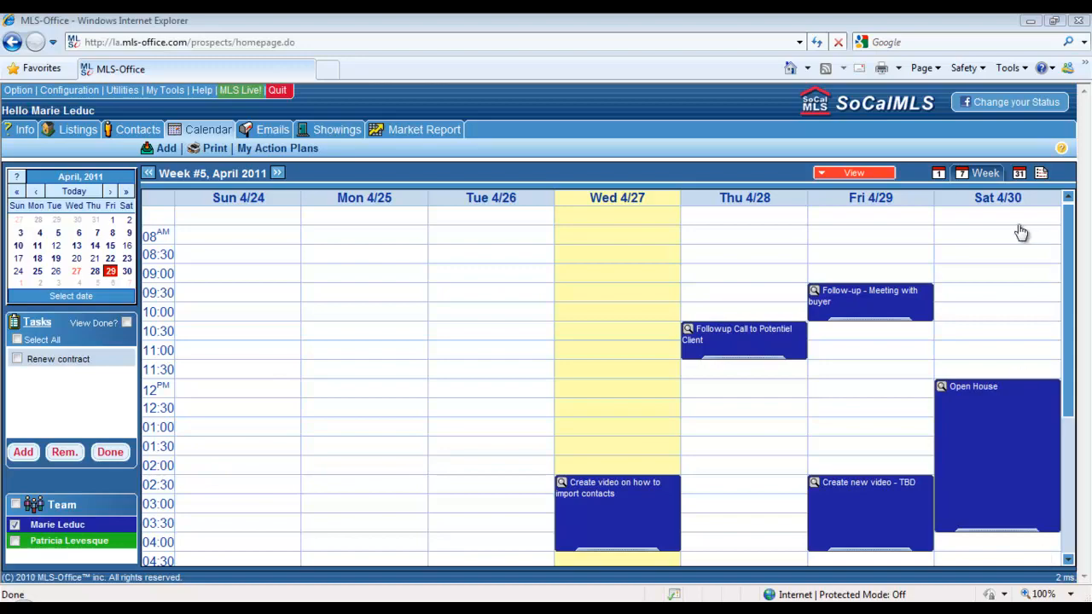
Move the Christmas Mailing List.csv icon closer to the other desktop icons, and return to the MLS-Office browser window.
left_click(1030, 26)
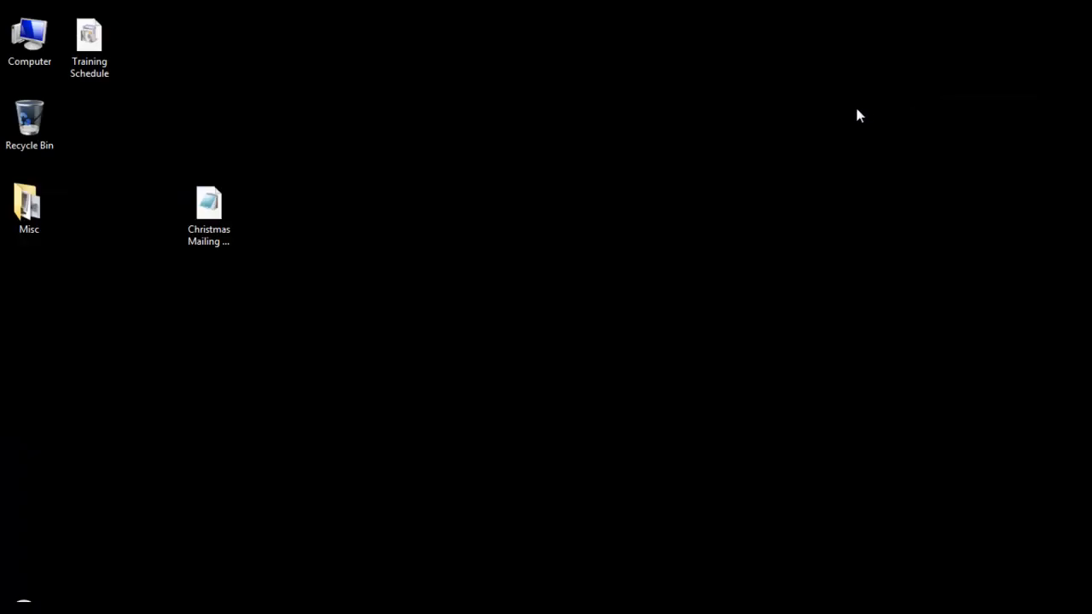
left_click_drag(211, 247, 151, 169)
left_click(220, 180)
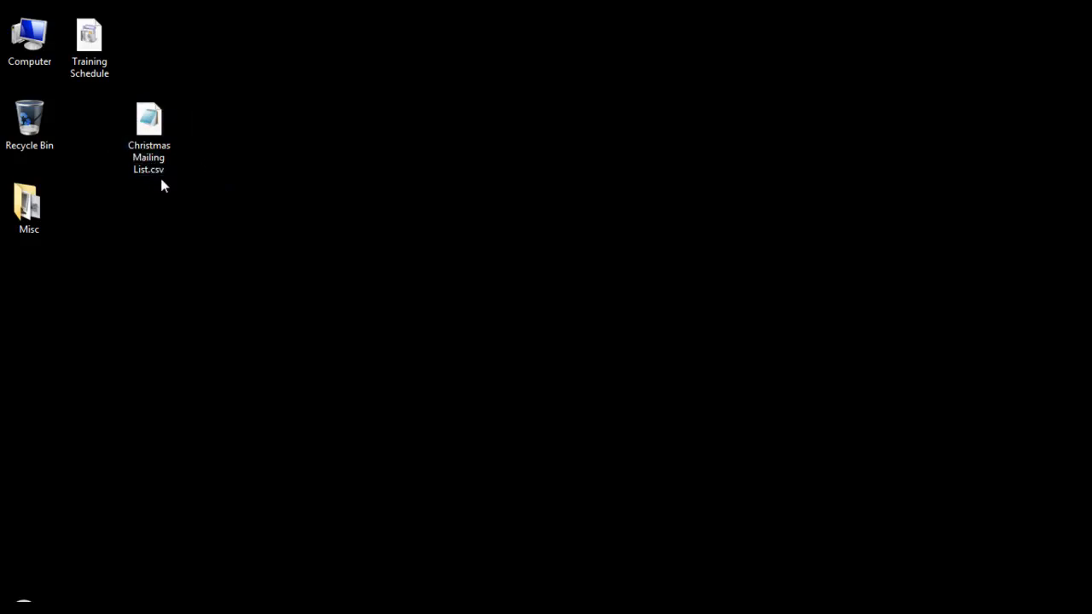
mouse_move(160, 176)
left_click(209, 602)
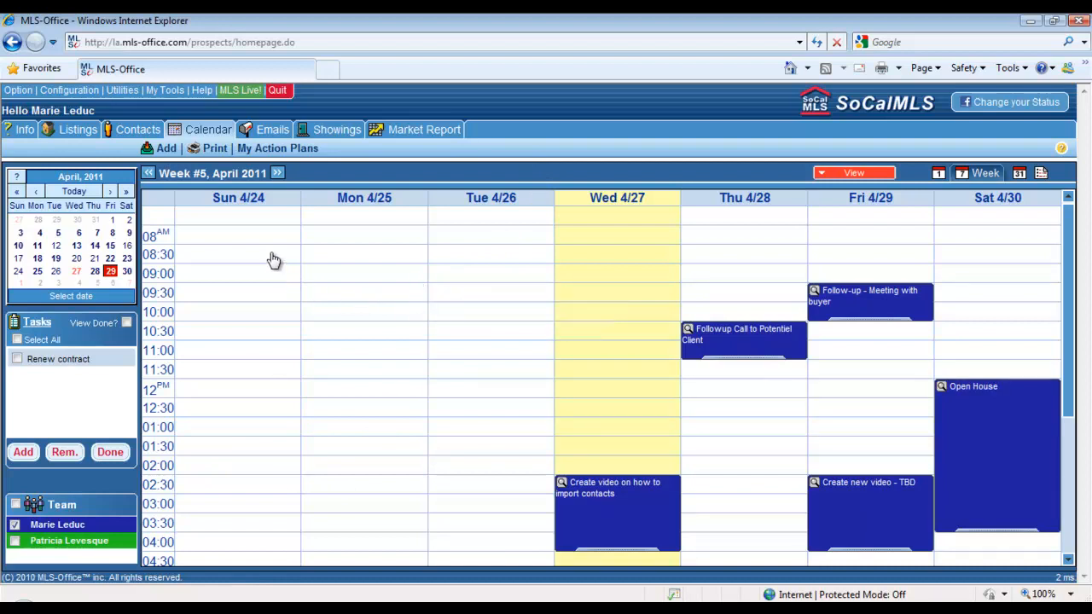
Open the Contacts Import utility and choose Custom CSV as the program that generated the contacts.
mouse_move(124, 92)
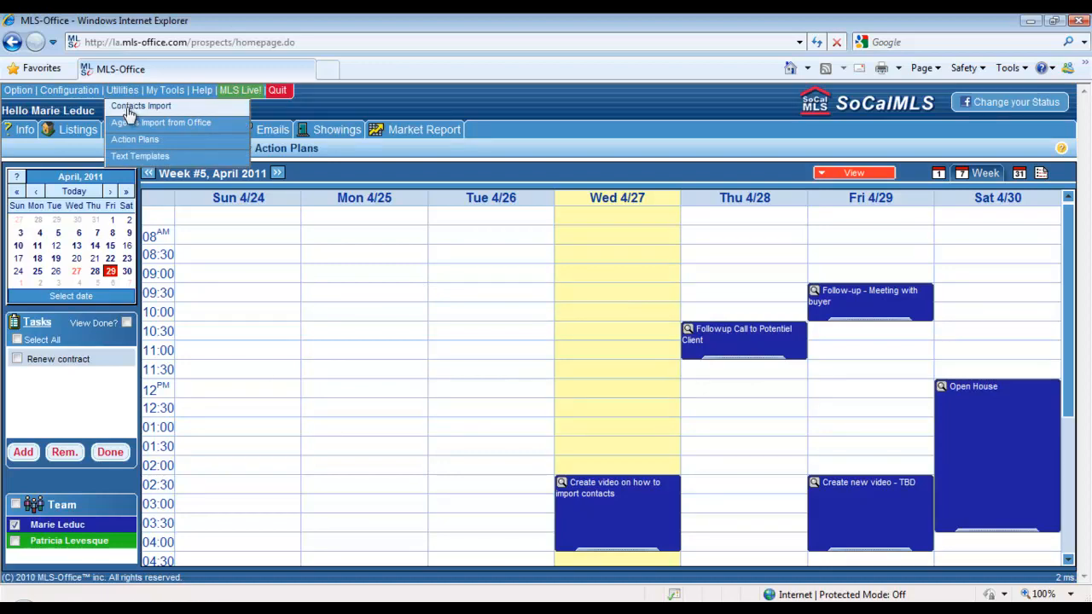
left_click(128, 109)
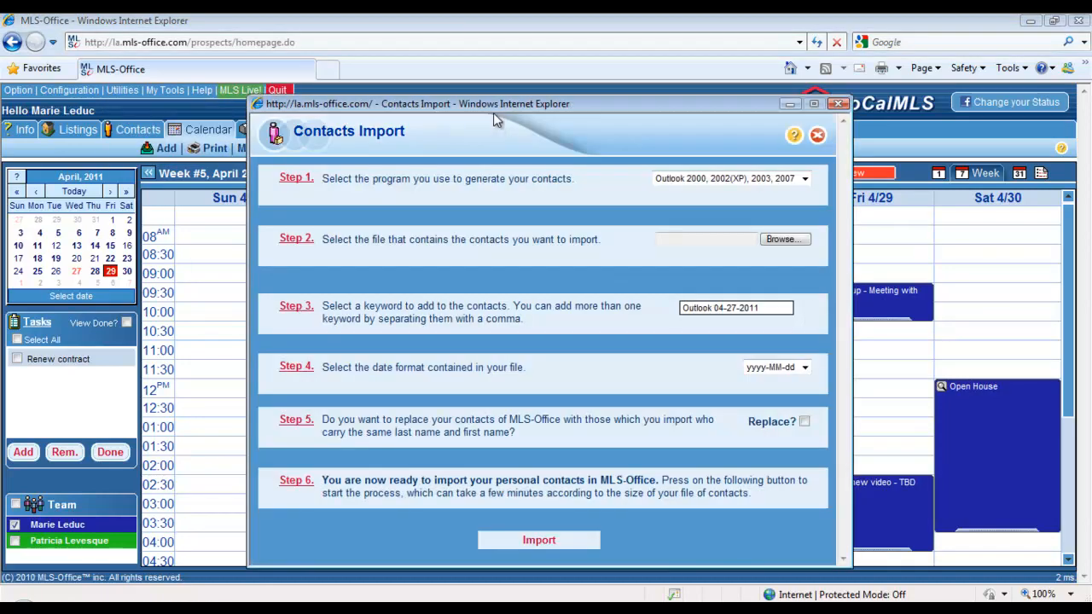
left_click_drag(497, 112, 482, 63)
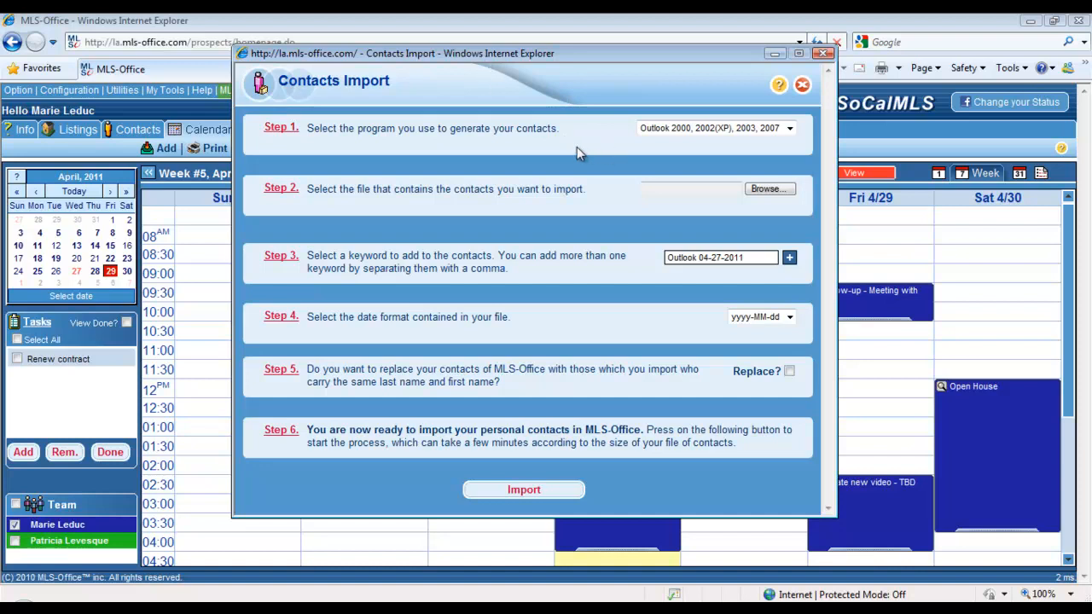
left_click(696, 133)
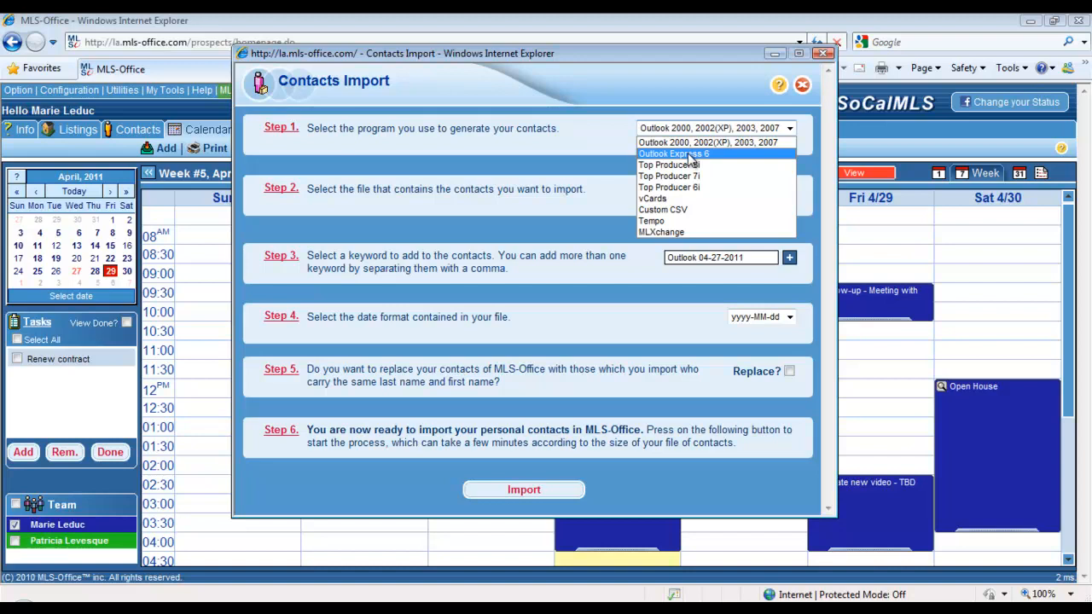
left_click(684, 210)
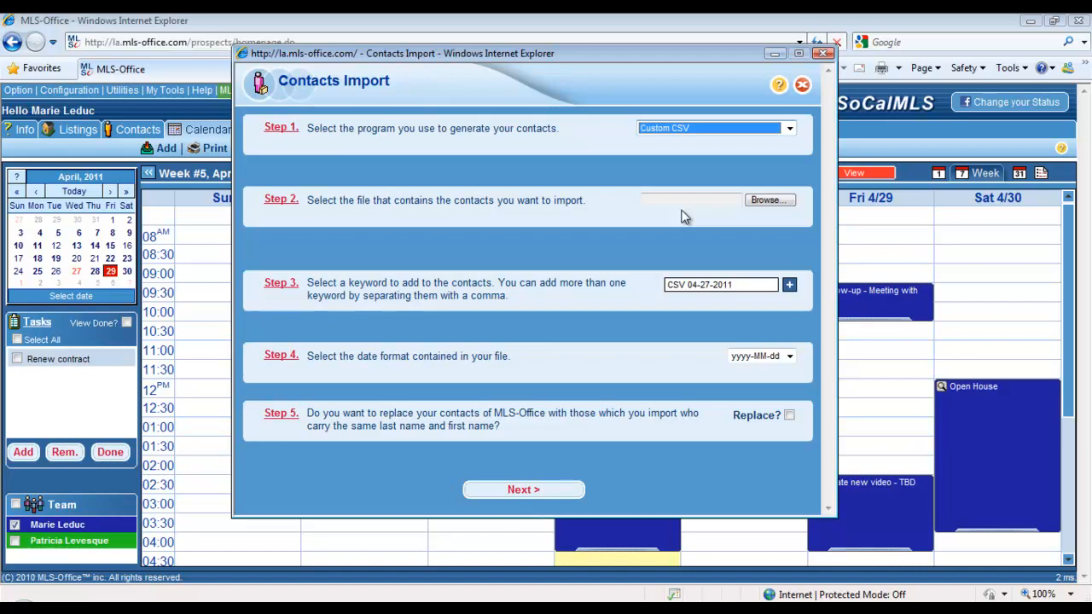
Choose Christmas Mailing List.csv from the desktop as the contacts file to import.
left_click(769, 200)
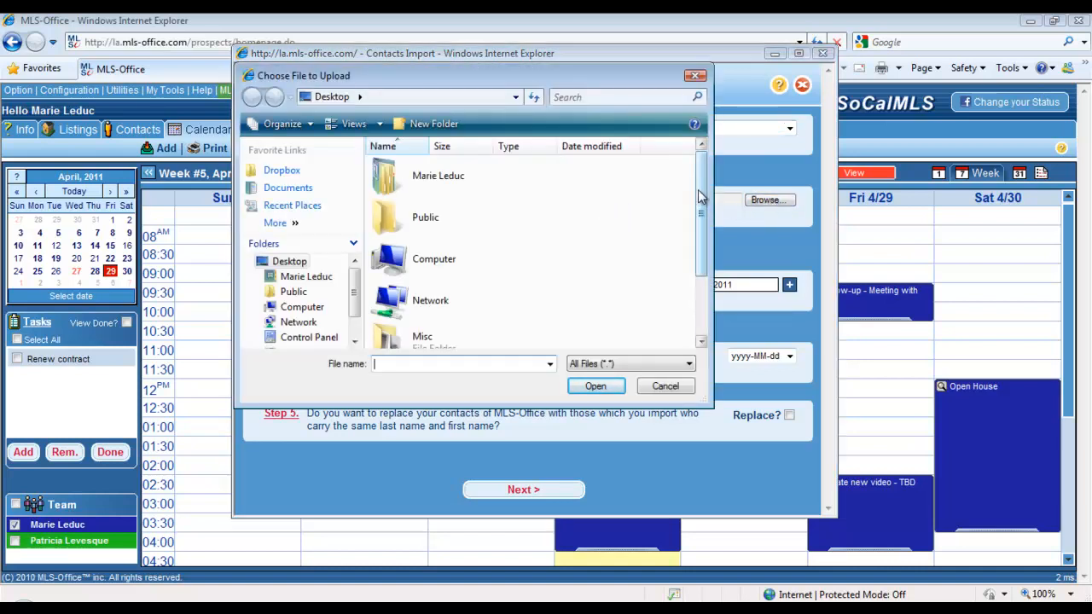
left_click_drag(699, 197, 698, 256)
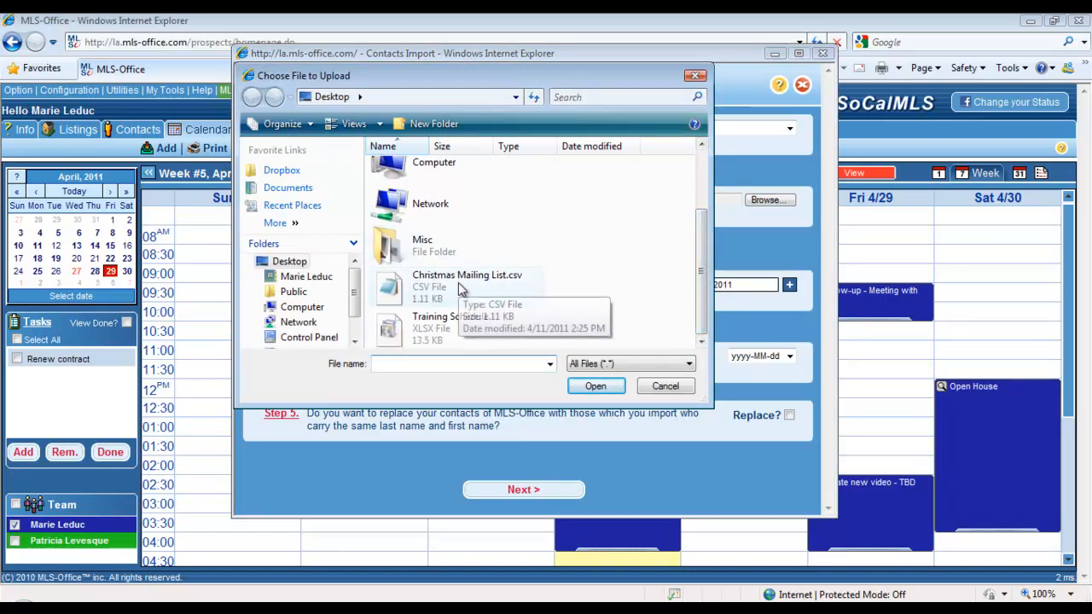
double_click(424, 287)
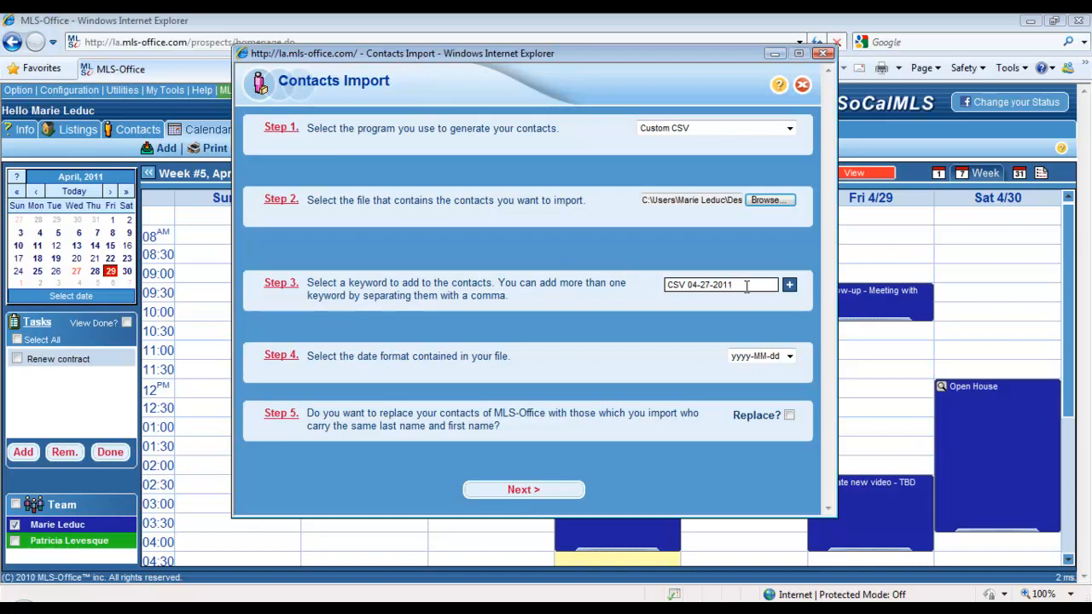
Configure the import with the keyword Xmas, the yyyy-MM-dd date format and replacement of existing contacts with matching names, and continue.
left_click_drag(748, 286, 636, 292)
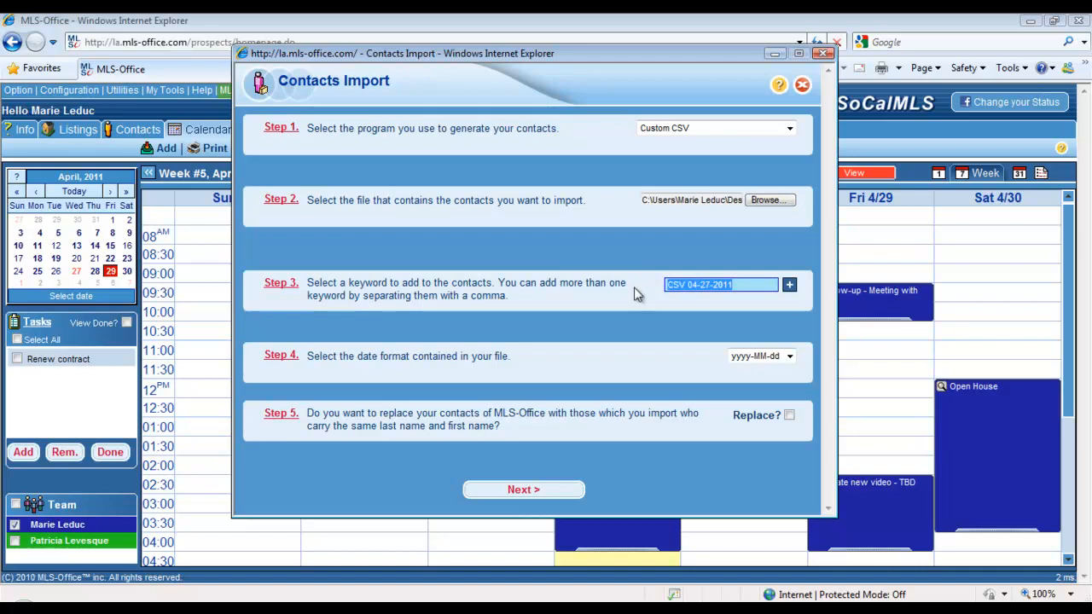
type("Xmas")
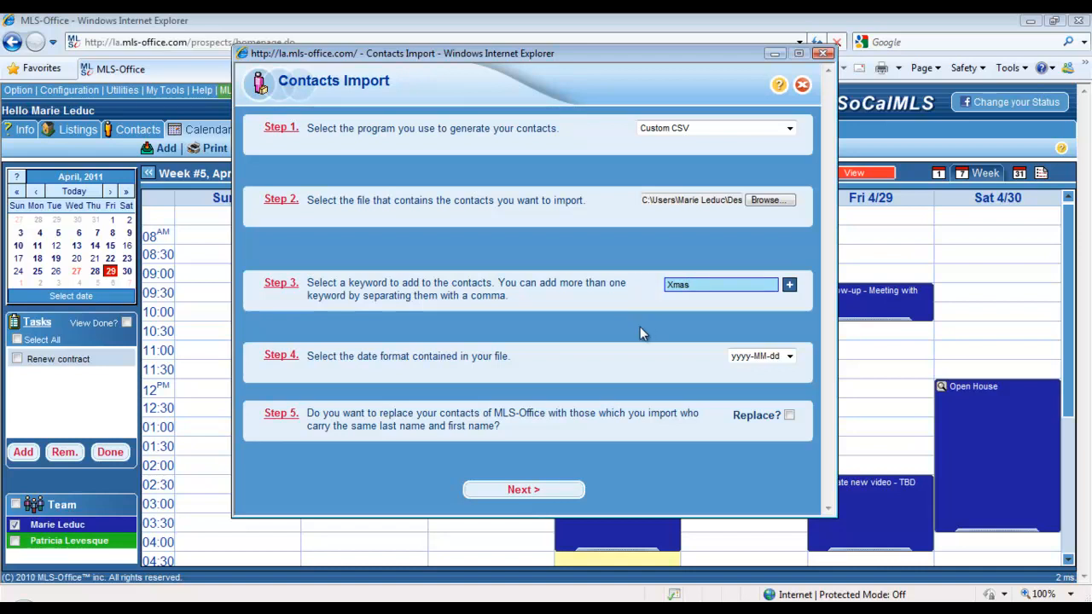
left_click(790, 356)
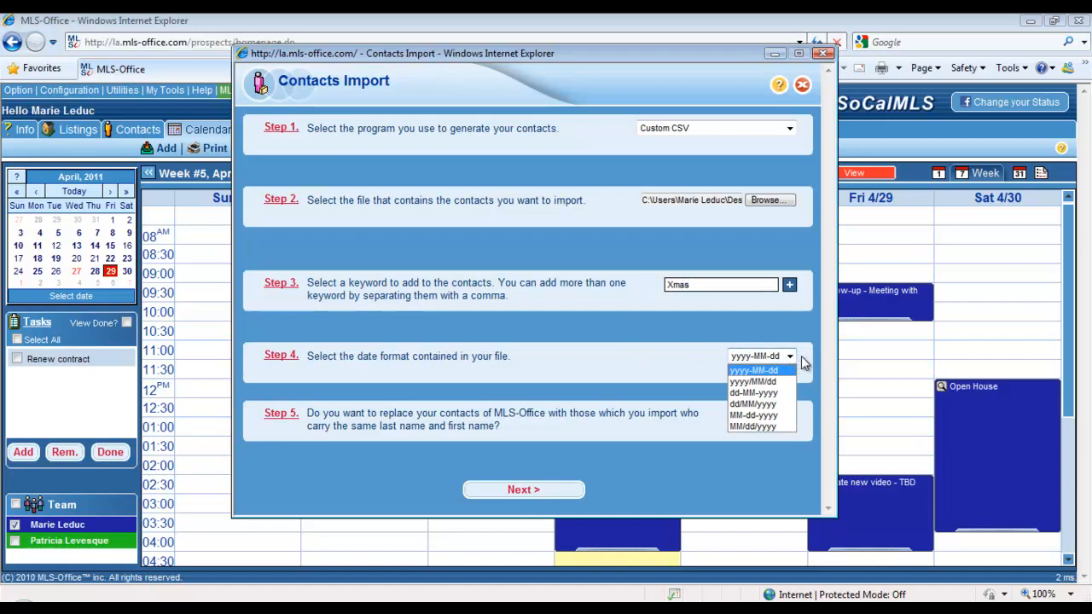
left_click(805, 363)
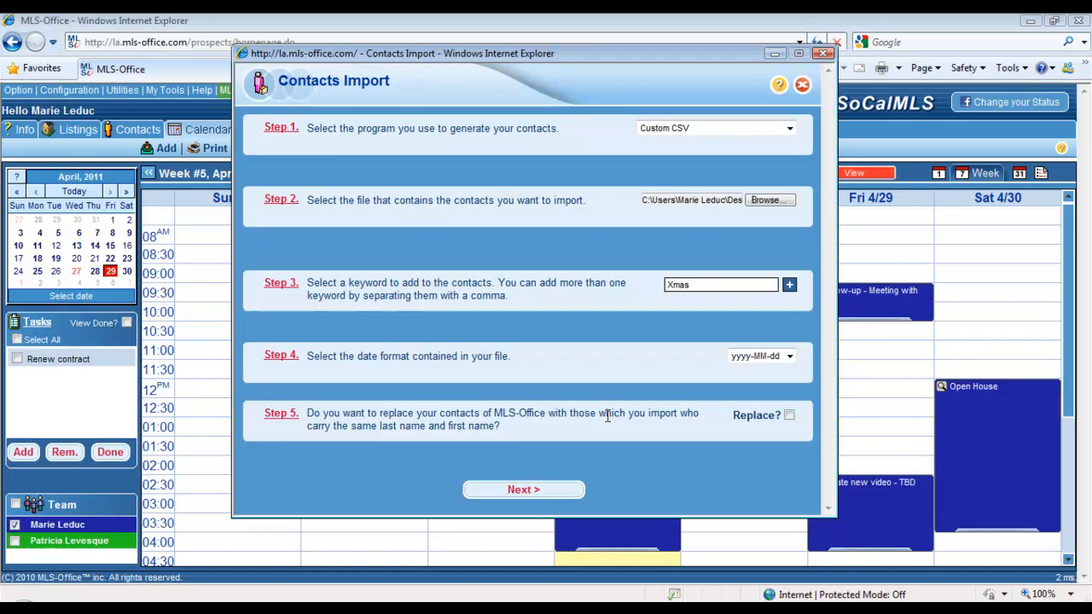
left_click(789, 416)
left_click(531, 489)
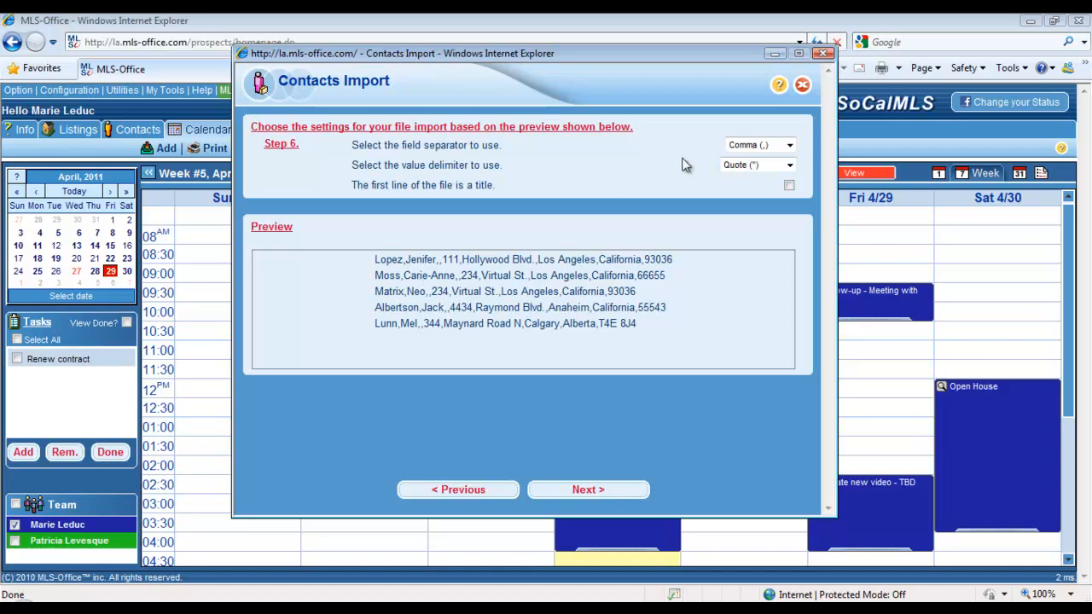
Keep the comma as the field separator and continue to the field identification page.
left_click(790, 145)
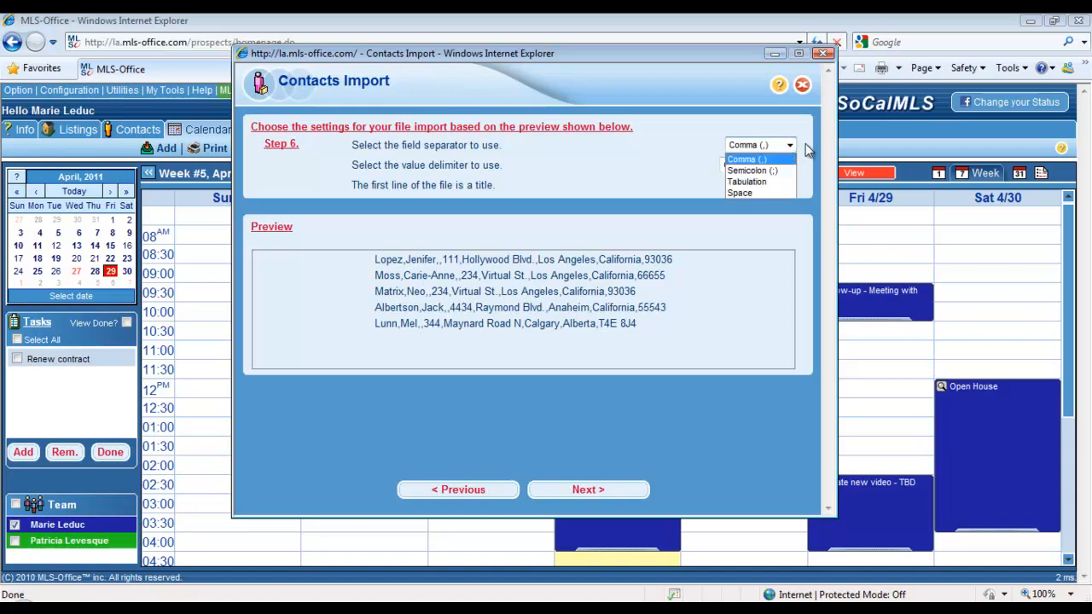
left_click(807, 150)
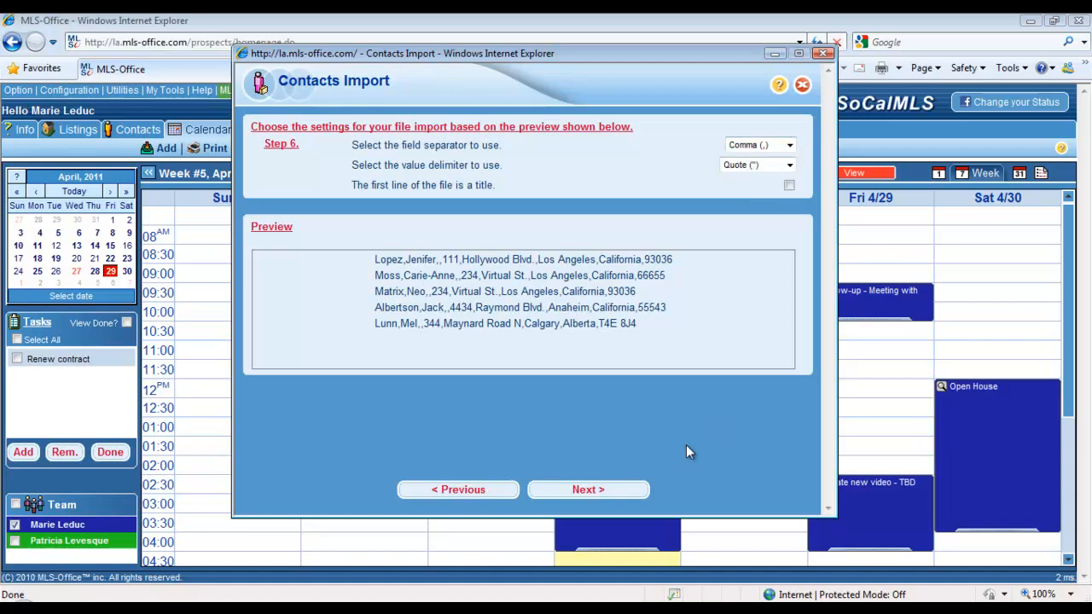
left_click(589, 490)
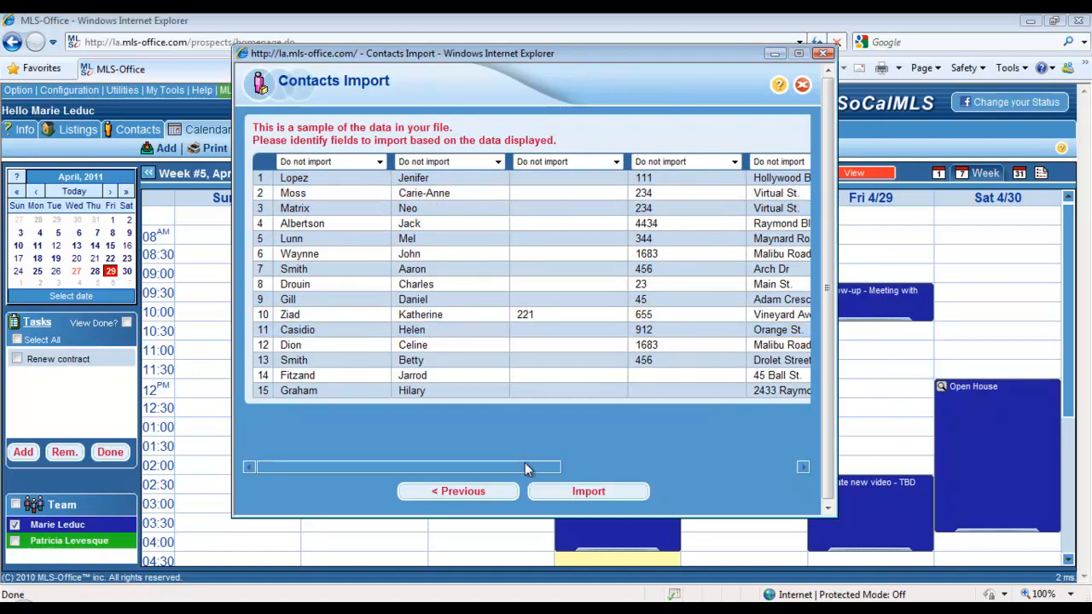
Map the first data column to Last Name and the second to First Name.
left_click_drag(524, 467, 508, 420)
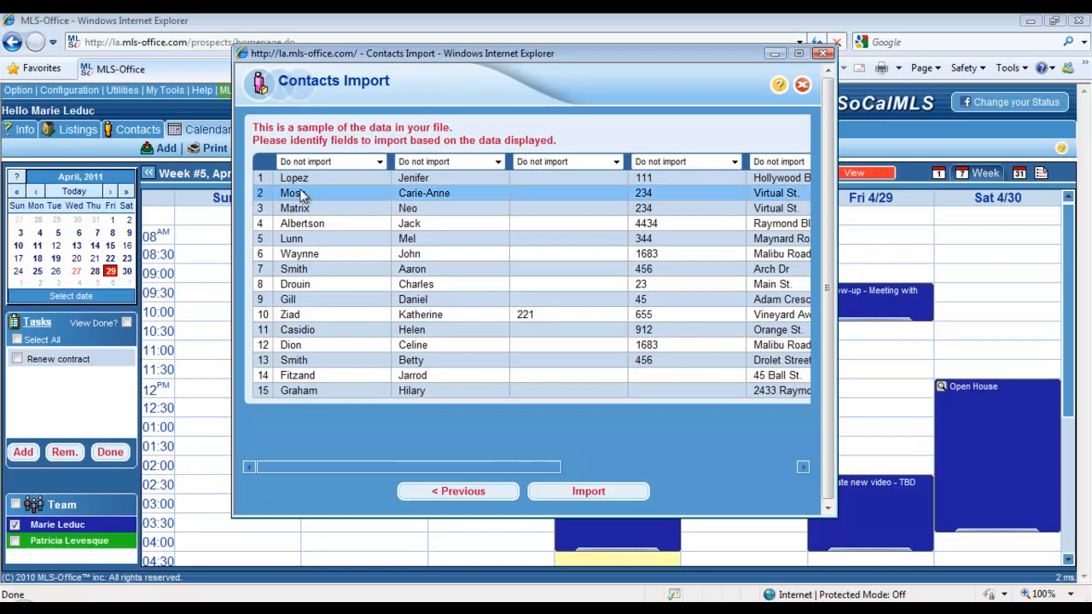
left_click(379, 161)
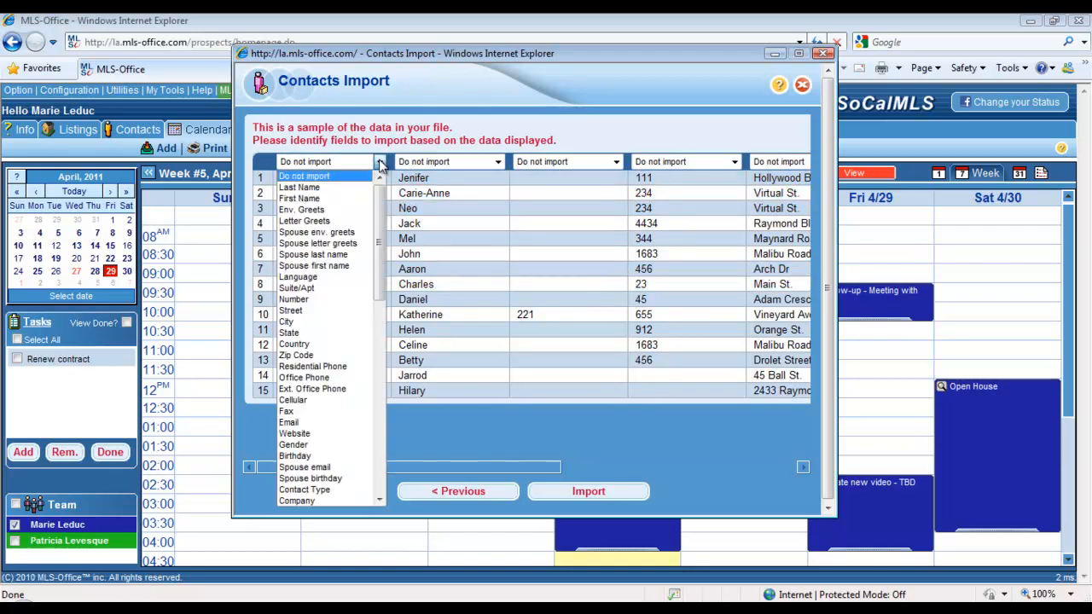
left_click(298, 187)
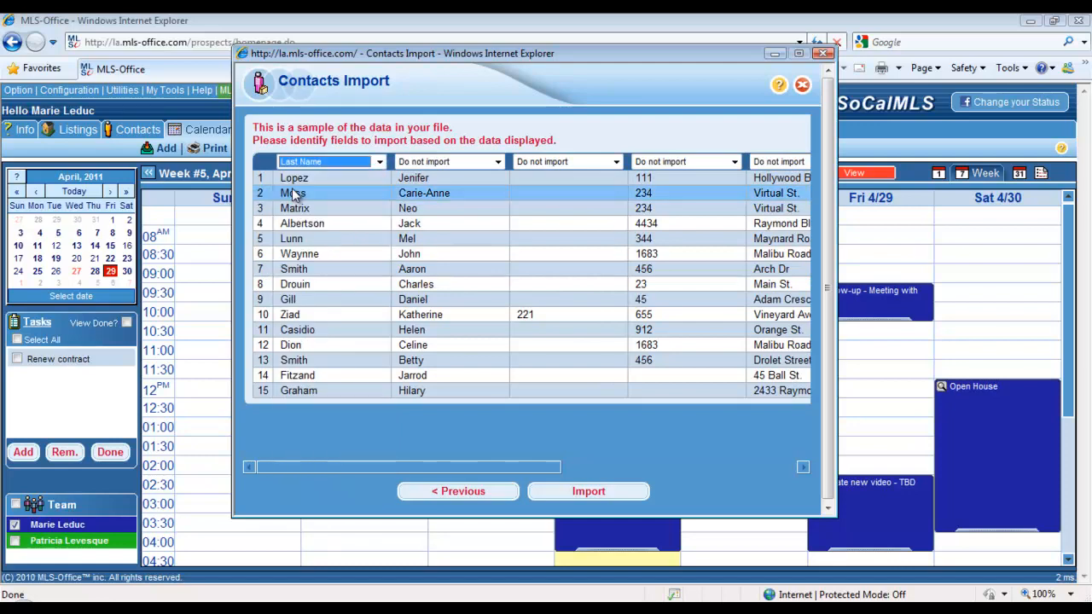
left_click(498, 162)
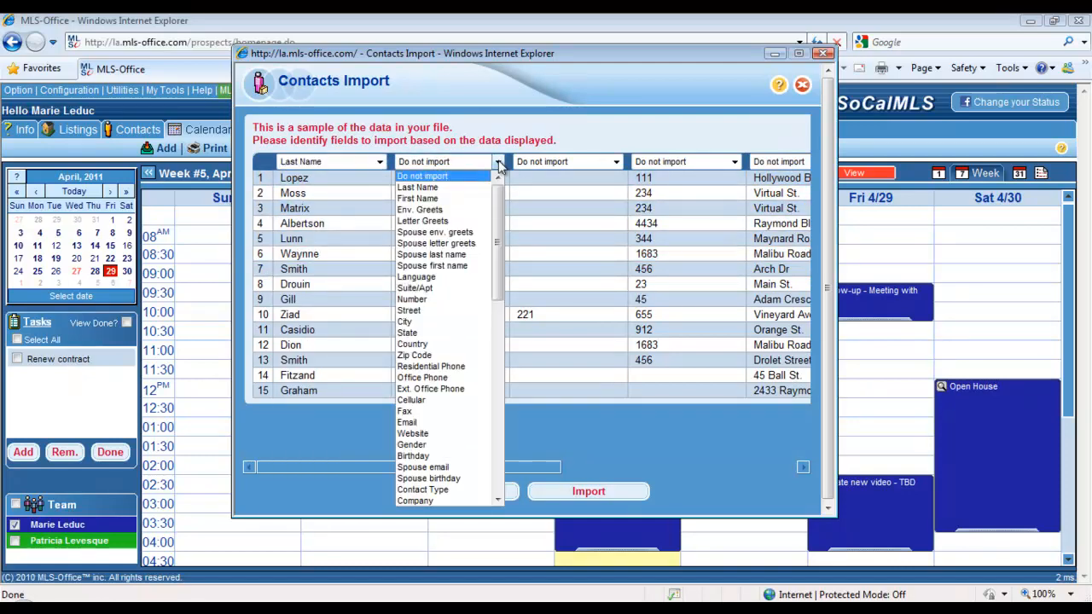
left_click(425, 202)
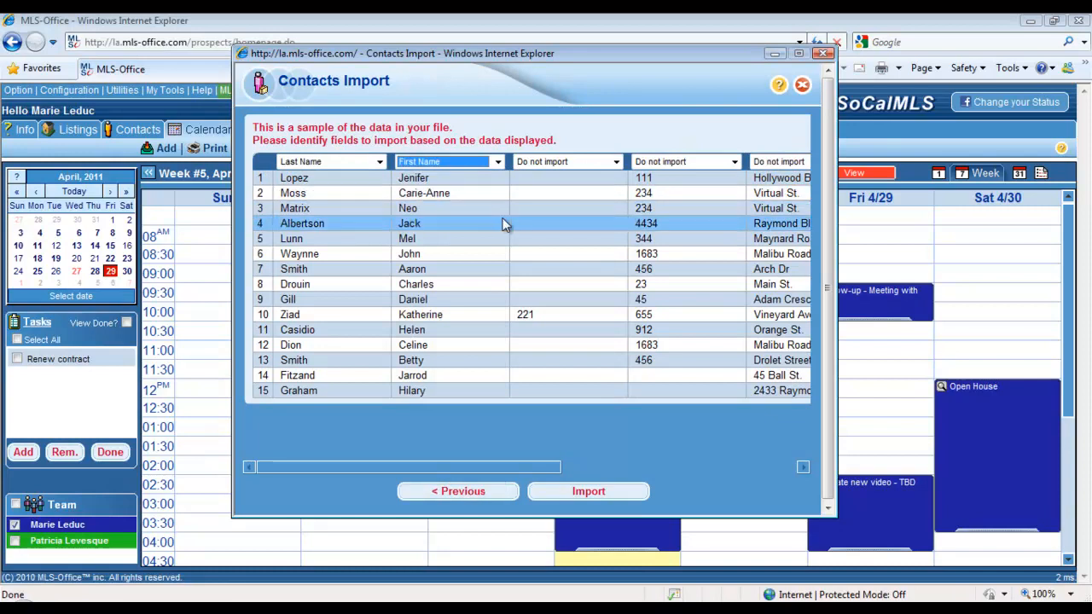
Map the fourth column, which holds the street numbers, to the Number field.
left_click(735, 162)
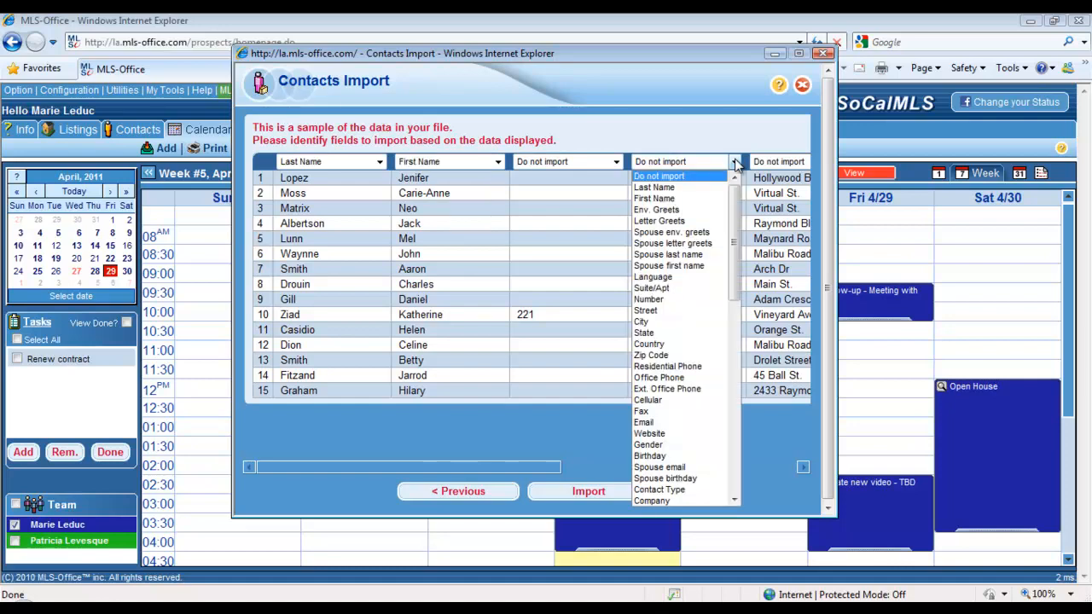
left_click_drag(737, 207, 736, 181)
left_click(735, 162)
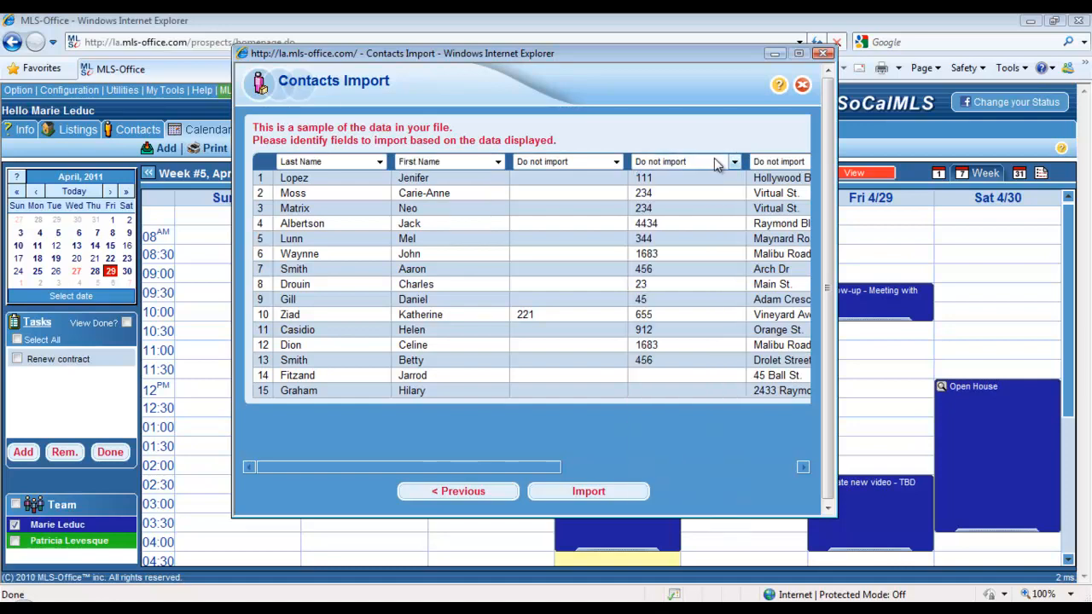
left_click(735, 162)
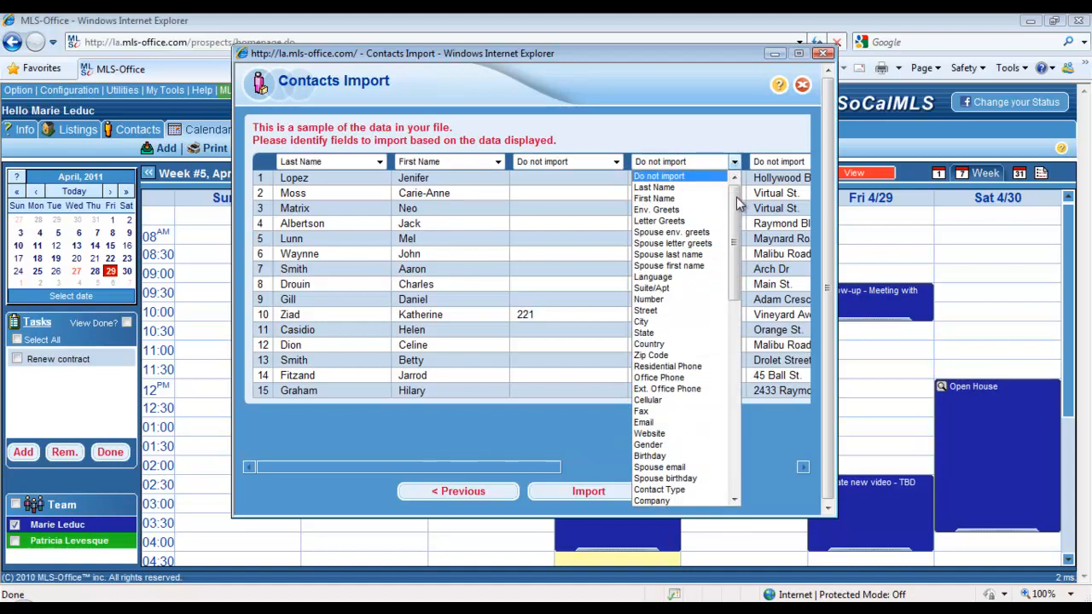
left_click_drag(738, 203, 739, 224)
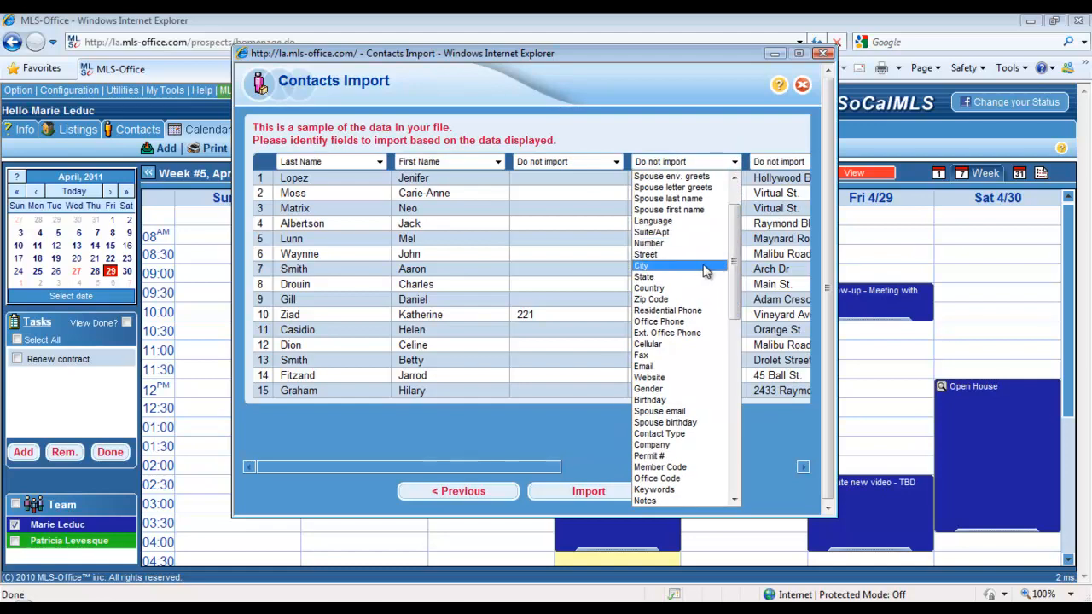
left_click(664, 243)
Map the column of street names to Street and the column of cities to City.
left_click_drag(478, 469, 676, 468)
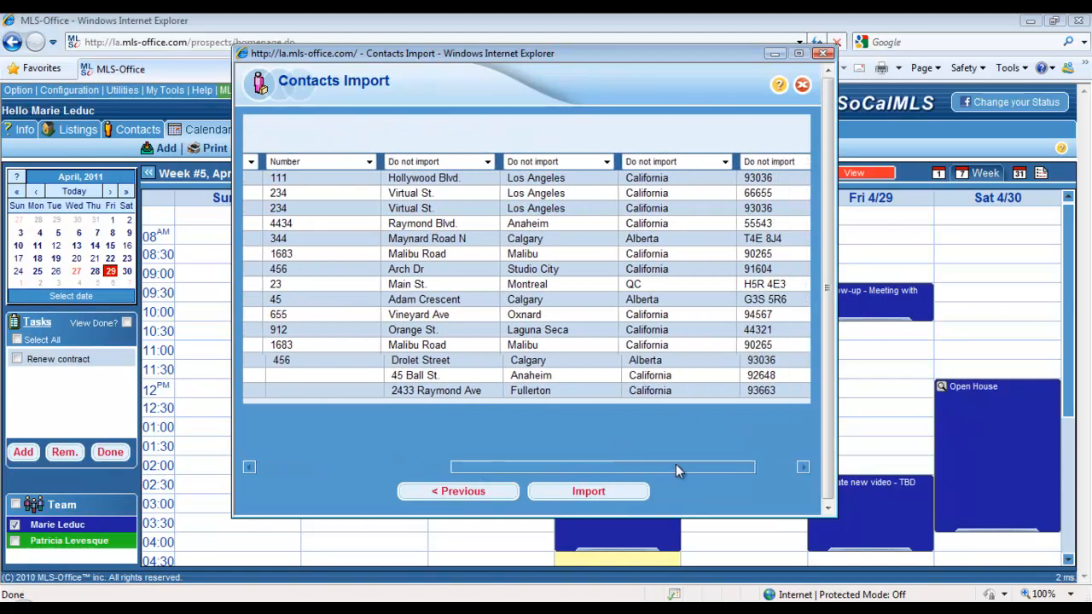
left_click(484, 161)
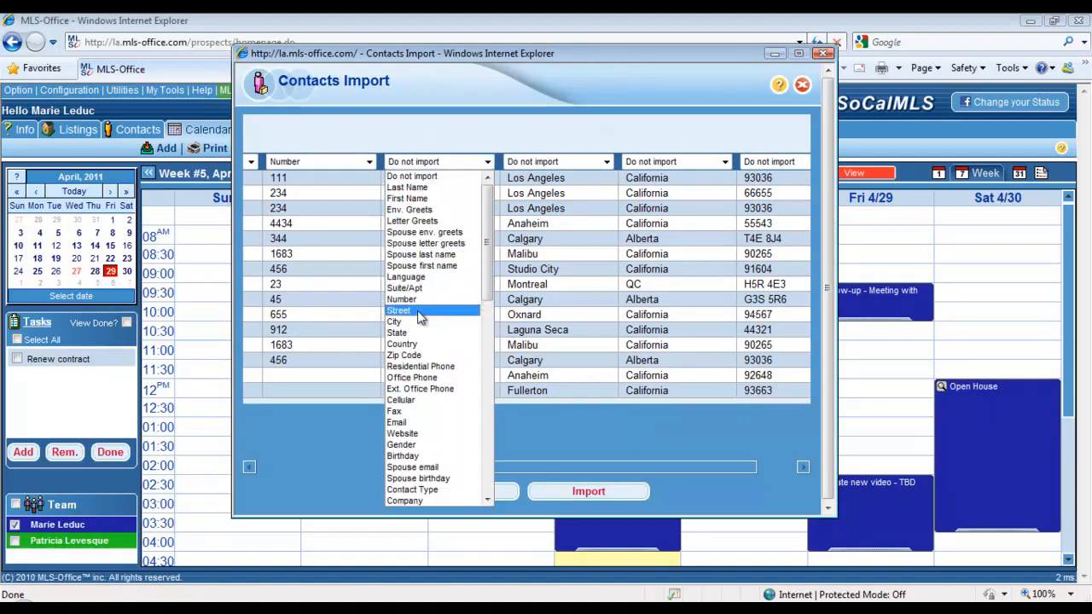
left_click(422, 310)
left_click(584, 162)
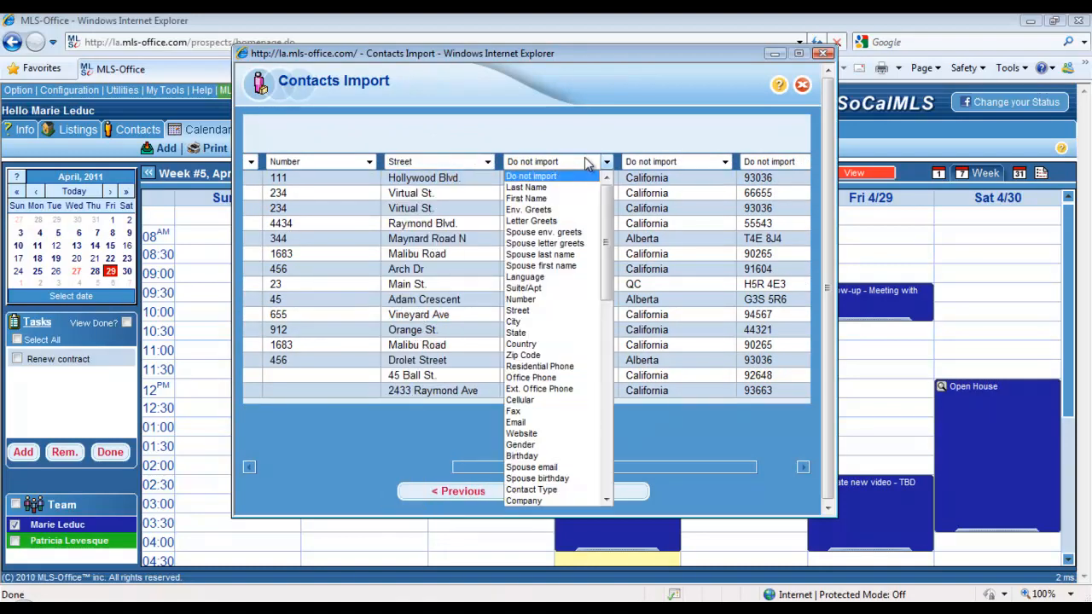
left_click(537, 314)
Map the column of states to State and the last column to Zip Code.
left_click(674, 162)
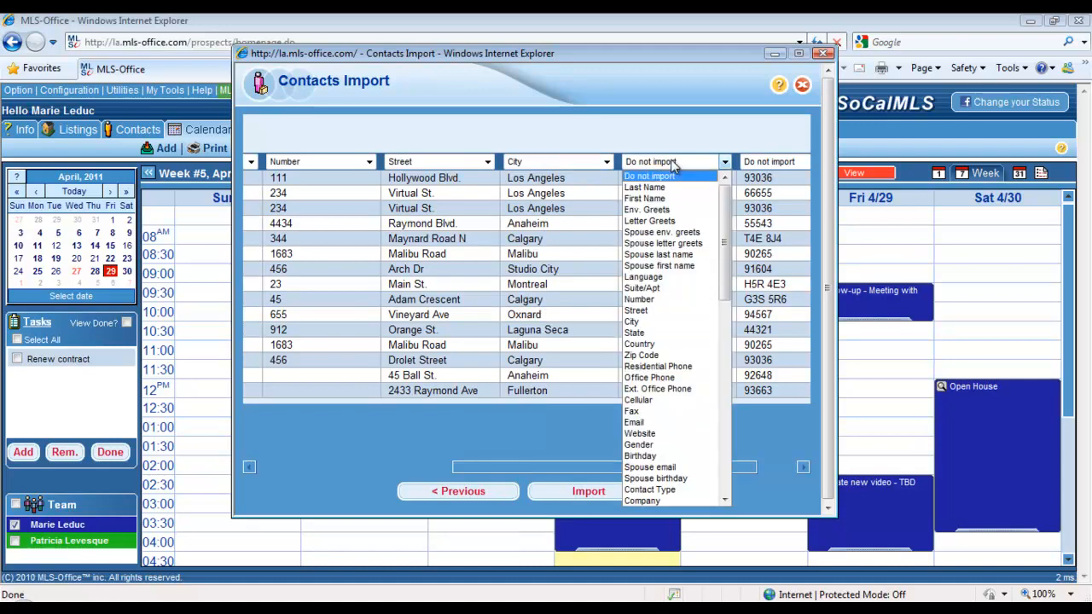
left_click(650, 334)
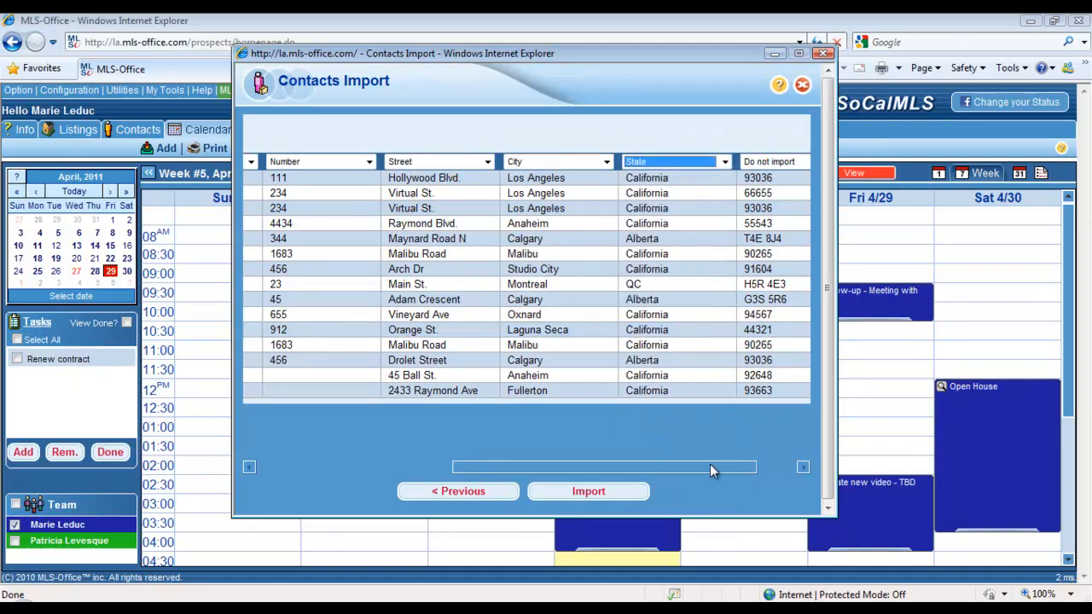
left_click_drag(711, 467, 750, 467)
left_click(724, 162)
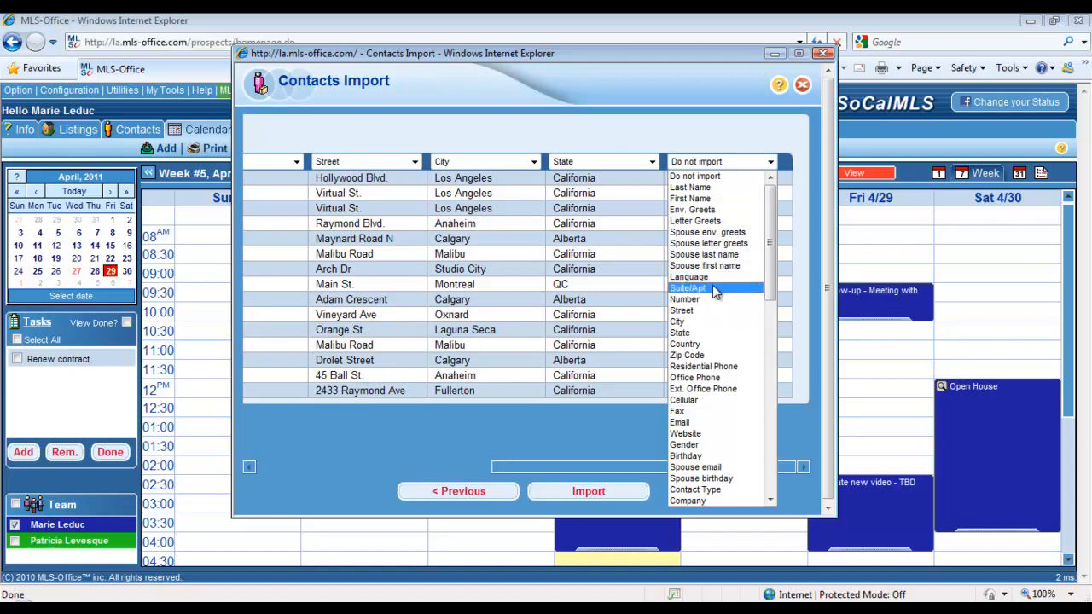
left_click(708, 357)
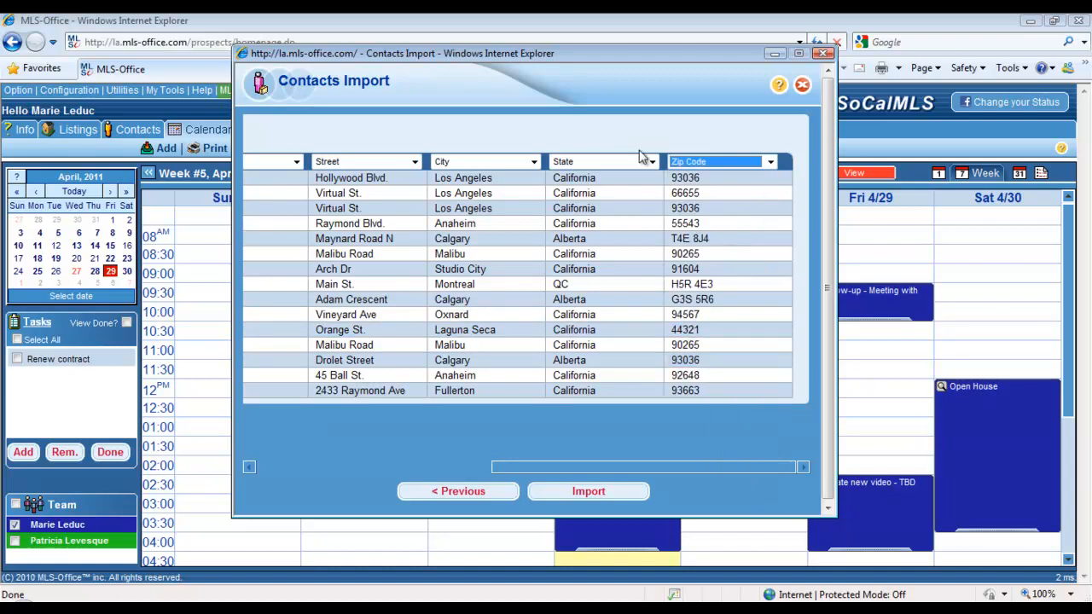
Import the contacts with the mapped fields and review the lists of replaced and imported contacts.
left_click(637, 135)
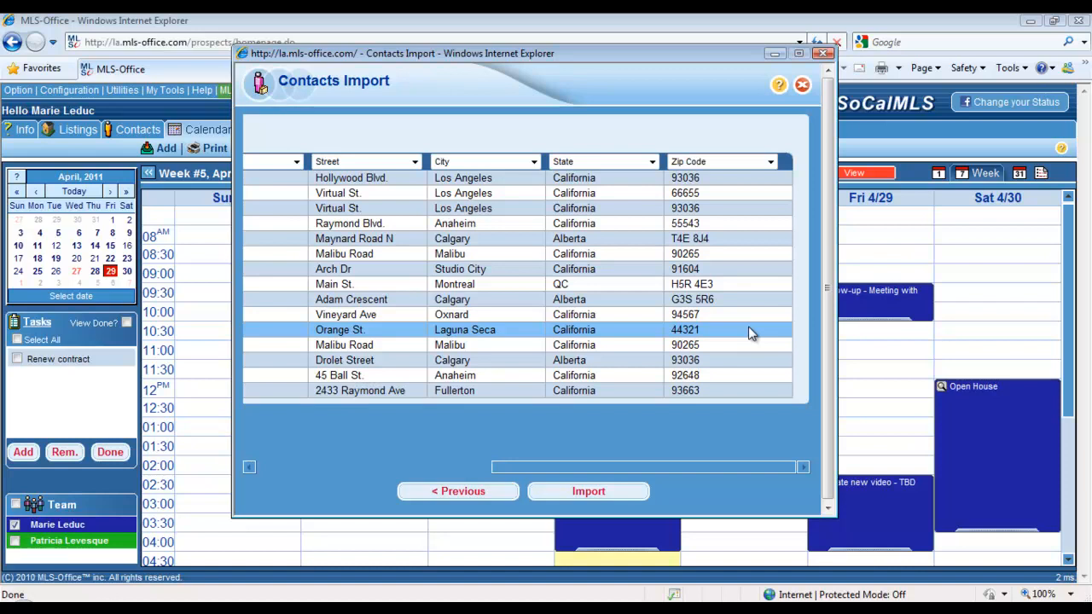
left_click(589, 492)
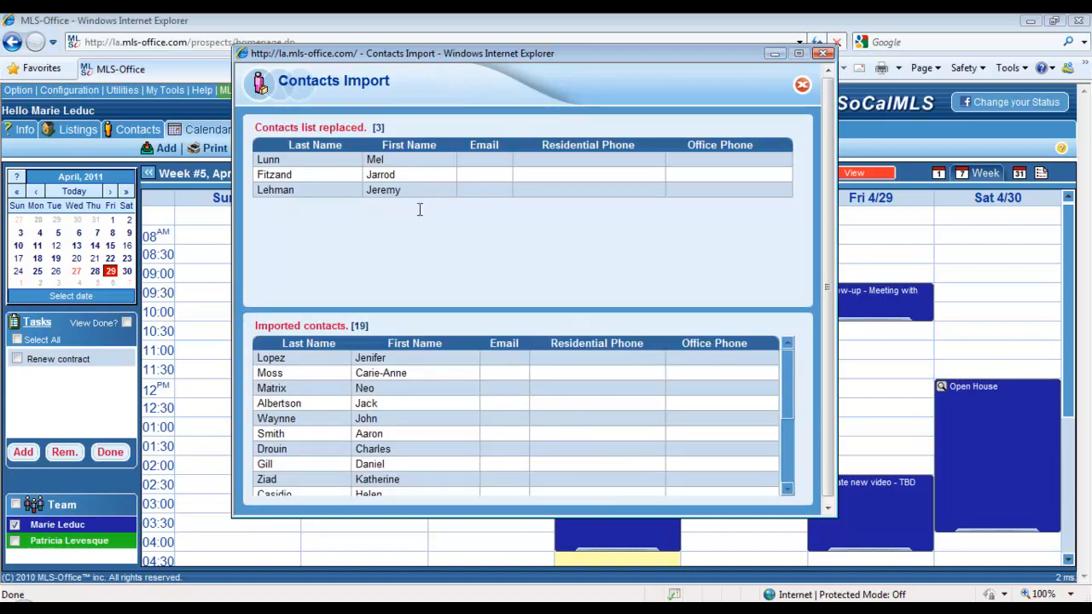
scroll(503, 394, "down", 1)
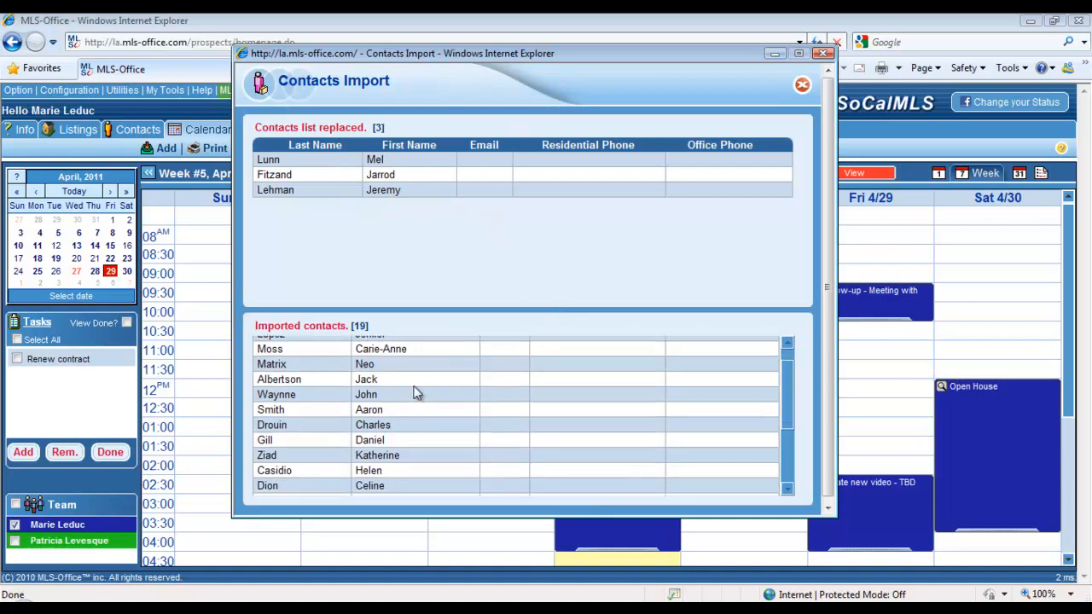
scroll(520, 426, "up", 1)
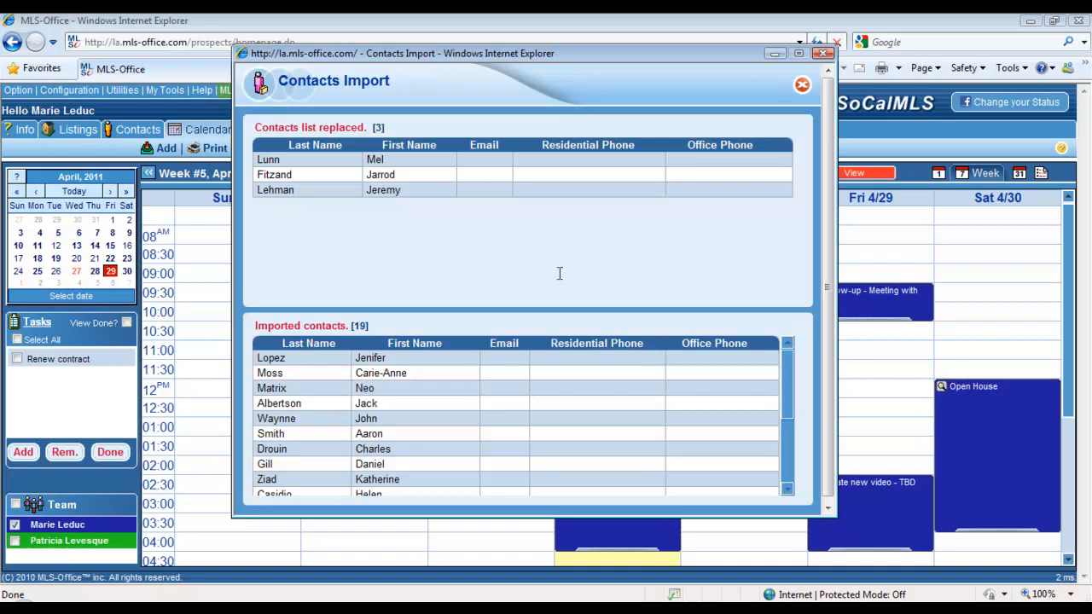
mouse_move(787, 367)
left_mouse_down()
mouse_move(792, 410)
mouse_move(792, 349)
left_mouse_up()
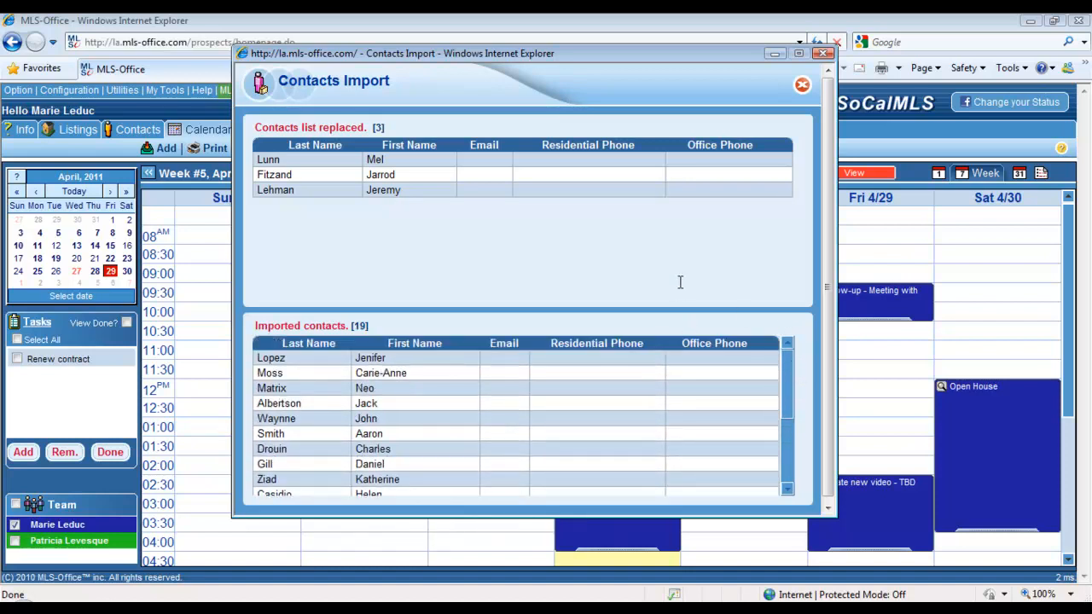